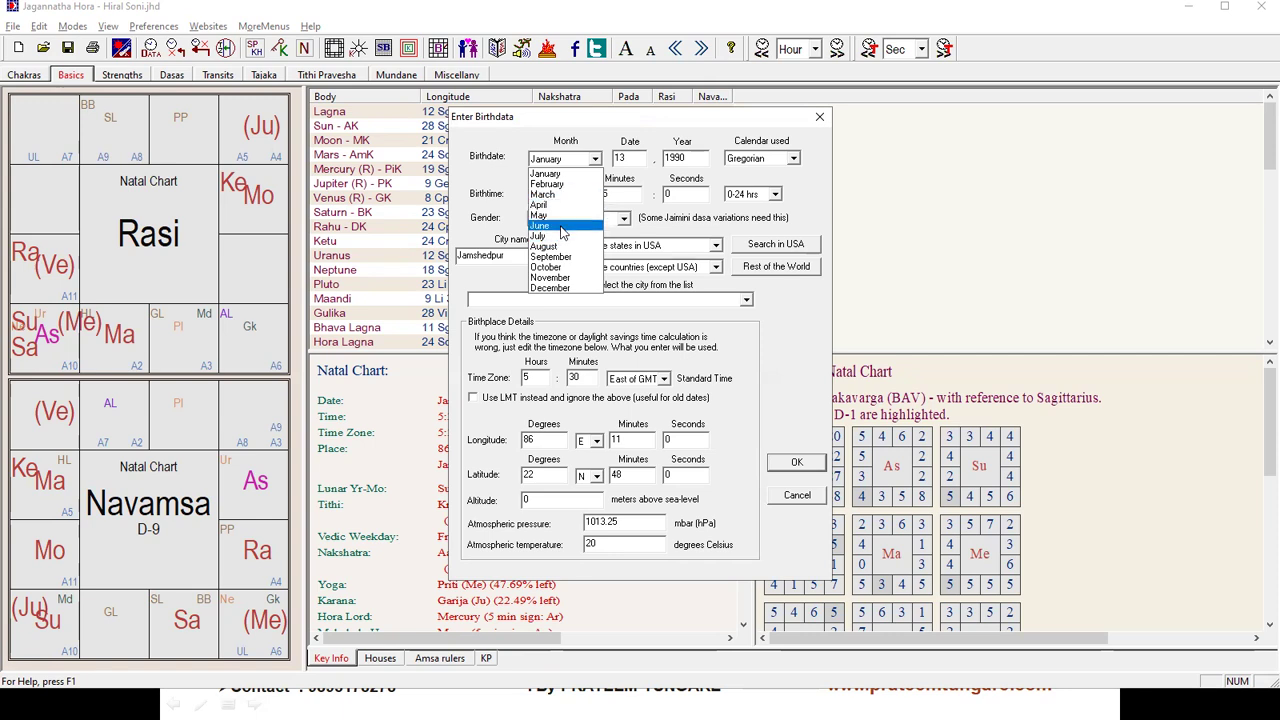
- Set the chart's date to July 4, 2024 in the birth data
click(560, 235)
double_click(622, 160)
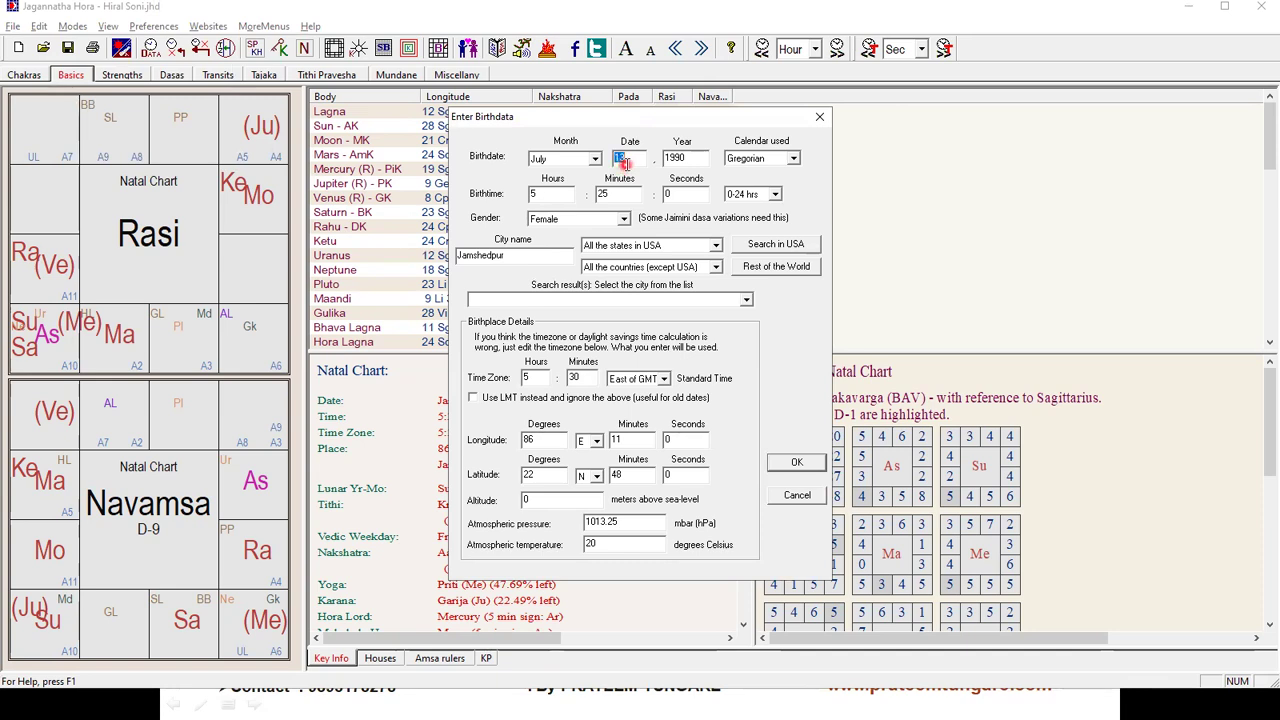
text(4)
double_click(695, 156)
text(20)
- Set the chart's time to 09:15:00 and the gender to Unknown
double_click(540, 193)
text(09)
key(Tab)
text(1)
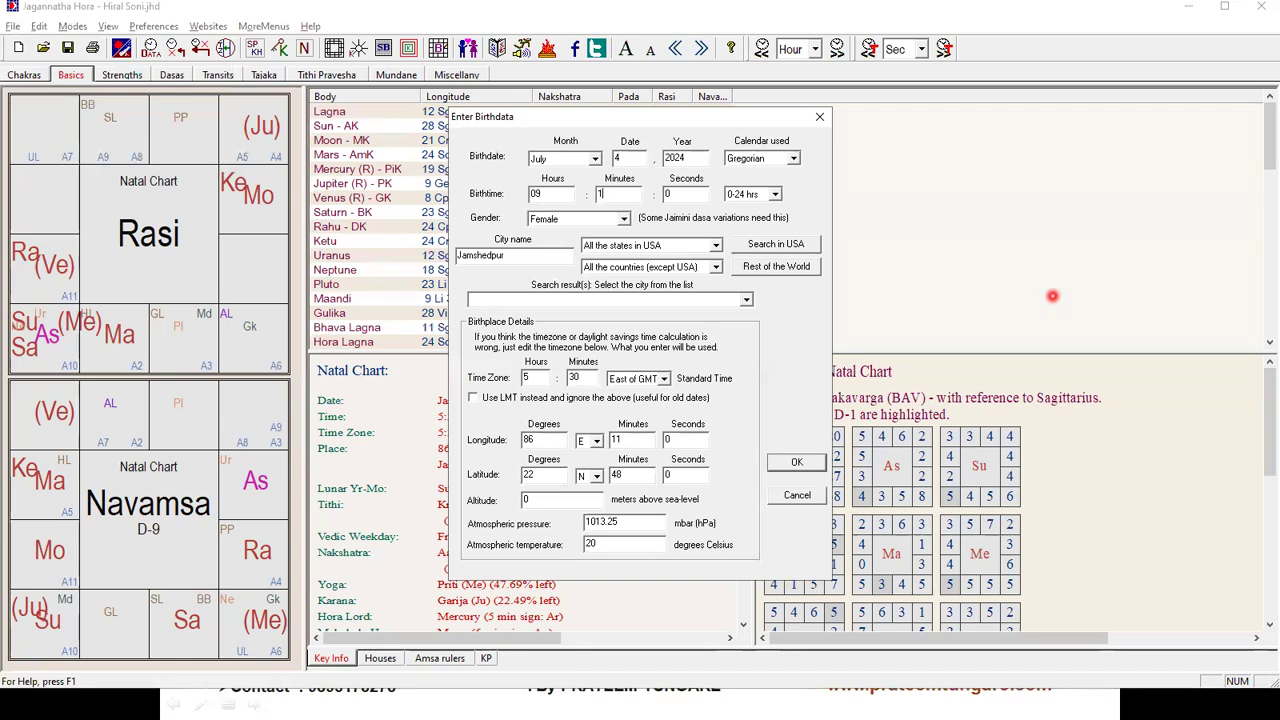
text(00)
key(Tab)
key(Tab)
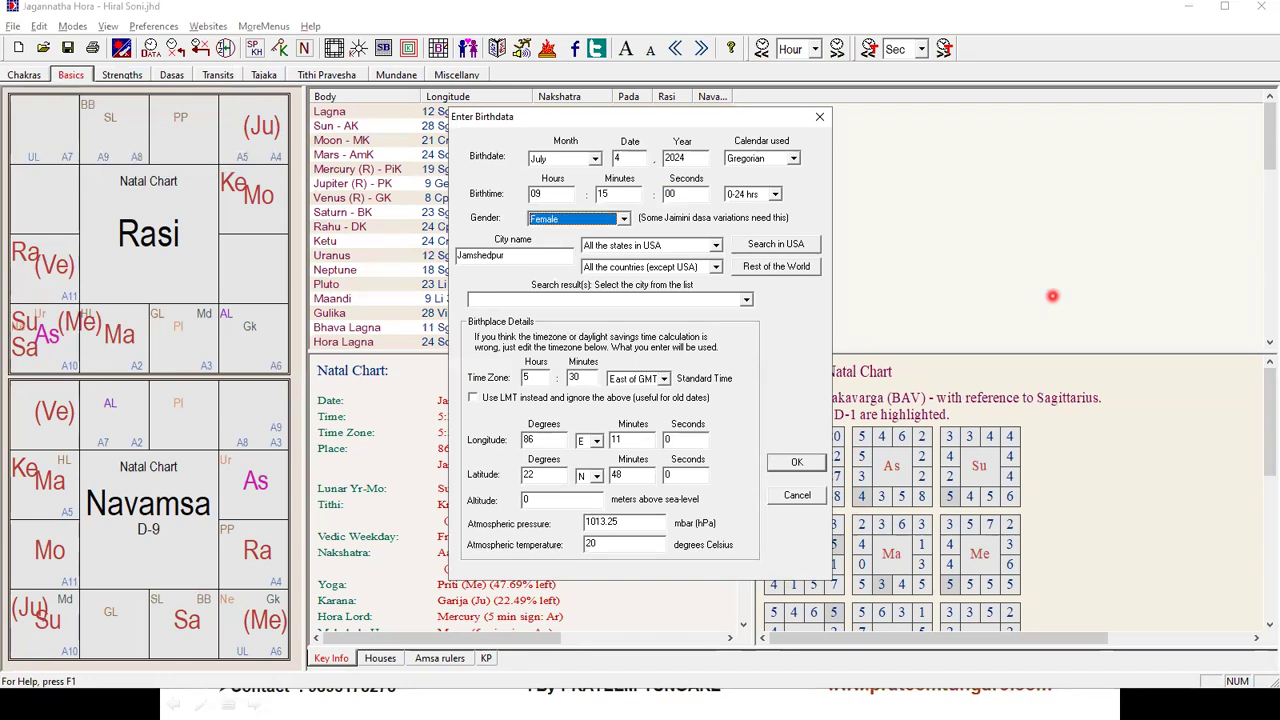
key(Up)
key(Up)
- Look up Mumbai among the cities outside the USA as the birthplace and apply the birth data
click(566, 253)
click(566, 253)
double_click(566, 253)
text(mumbai)
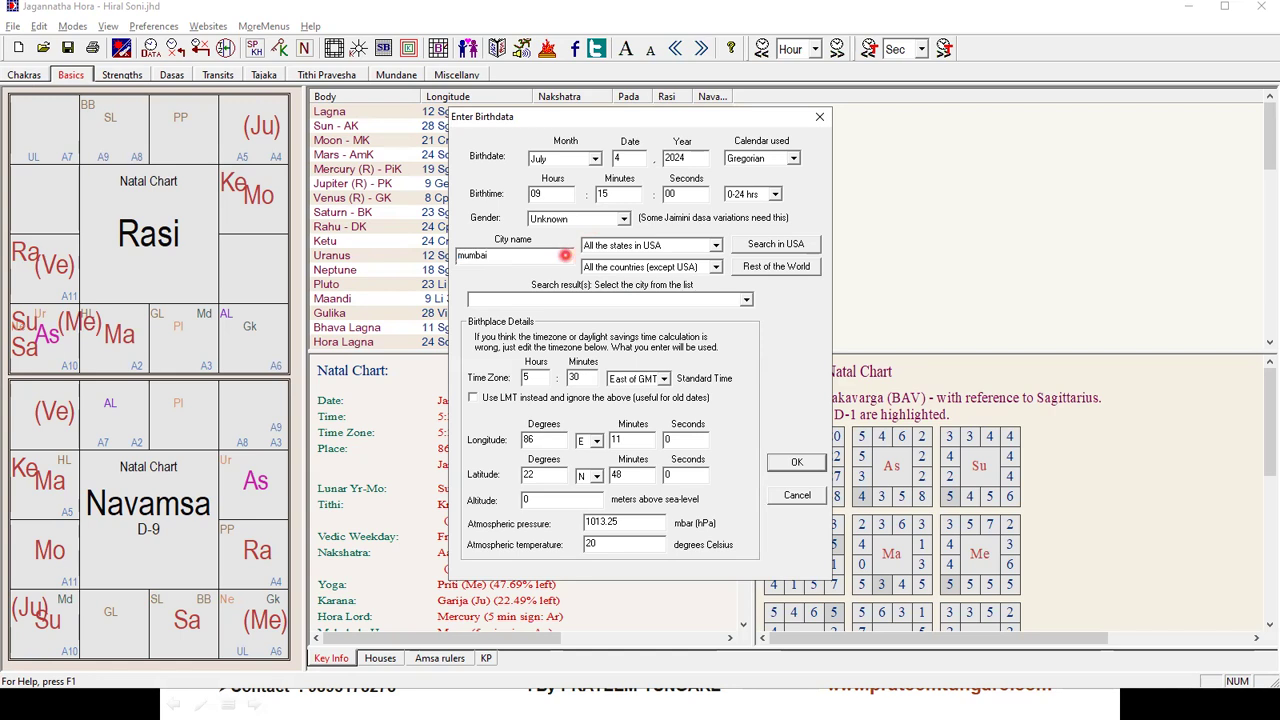
click(795, 268)
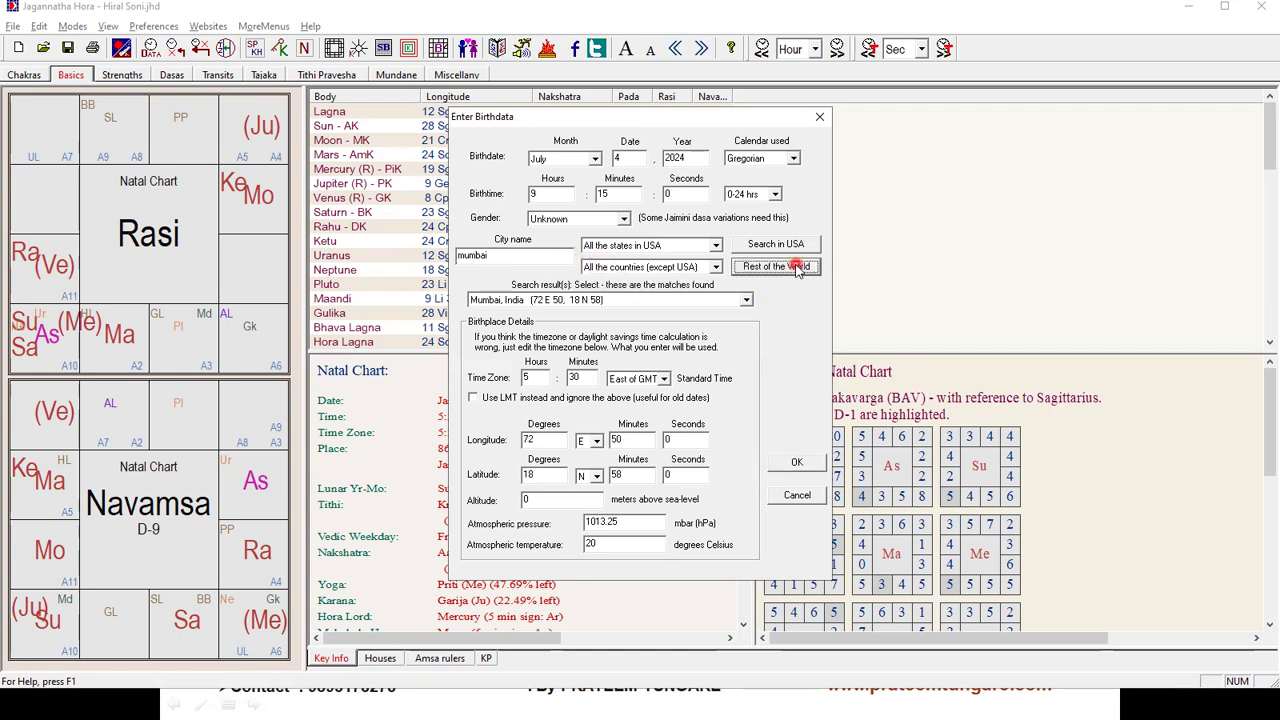
click(797, 462)
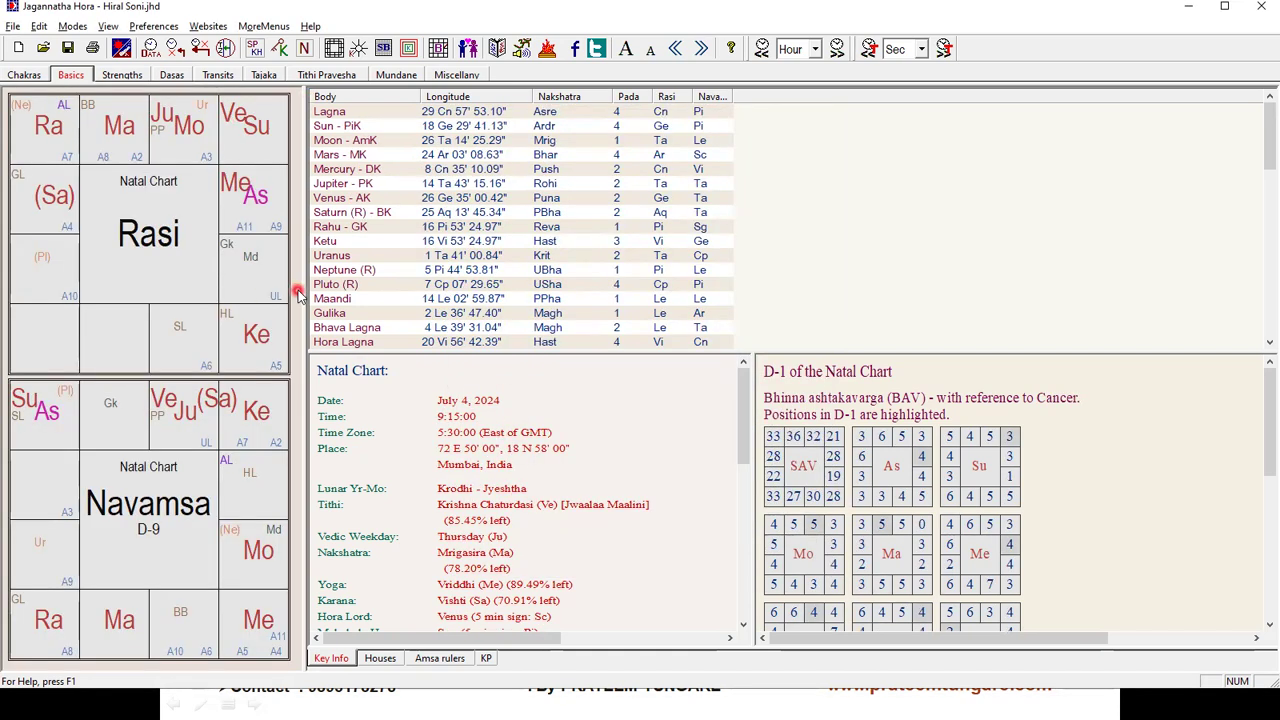
- Hide Uranus, Neptune and Pluto from the standard view of the Rasi and Navamsa charts
right_click(172, 156)
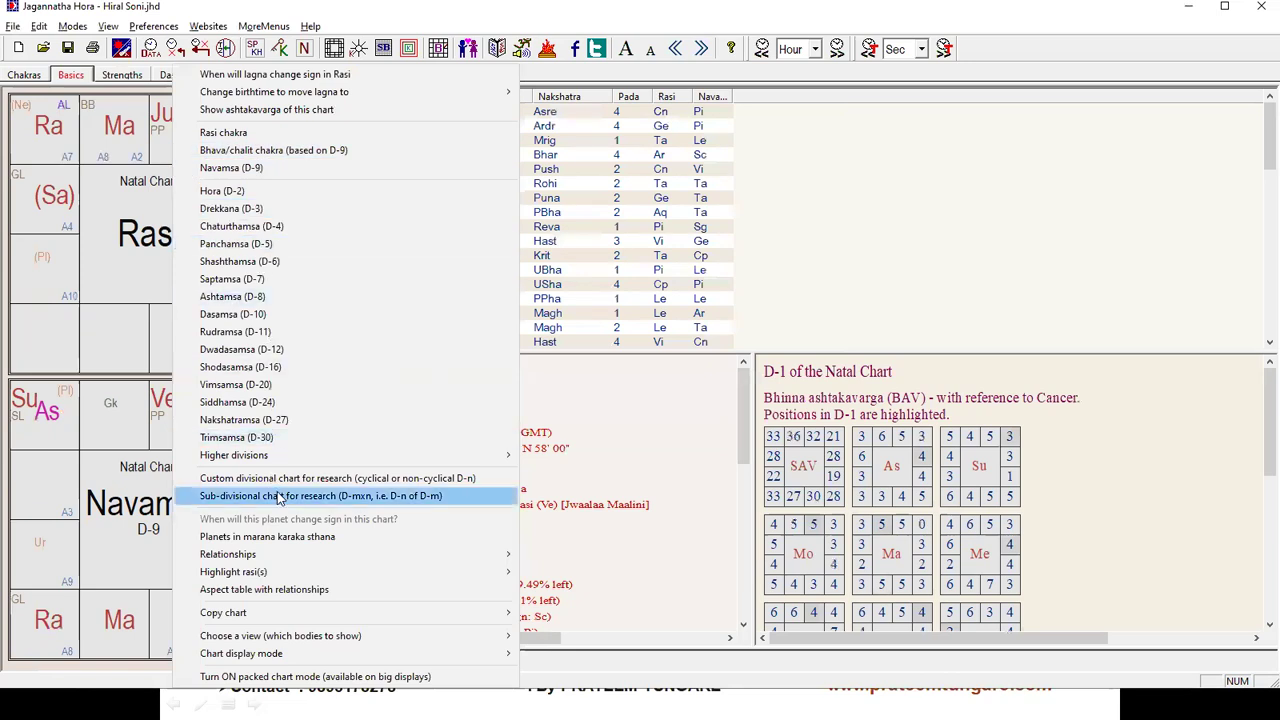
mouse_move(332, 638)
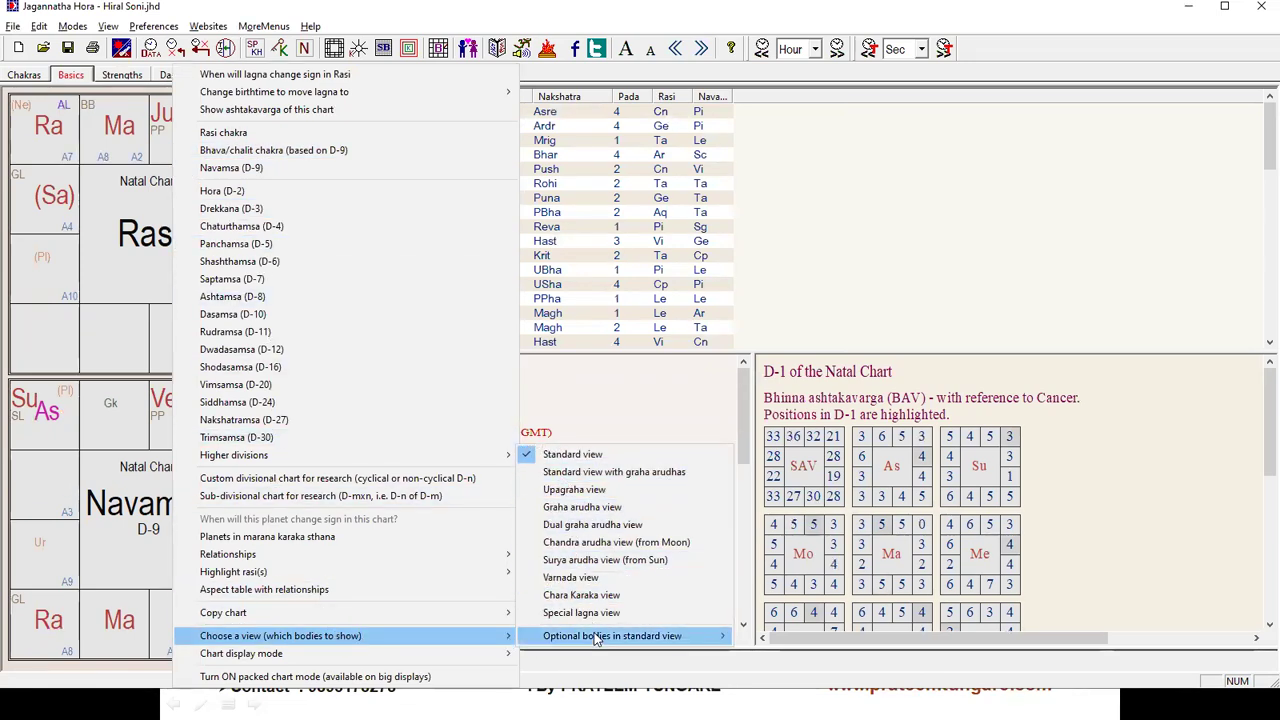
mouse_move(597, 640)
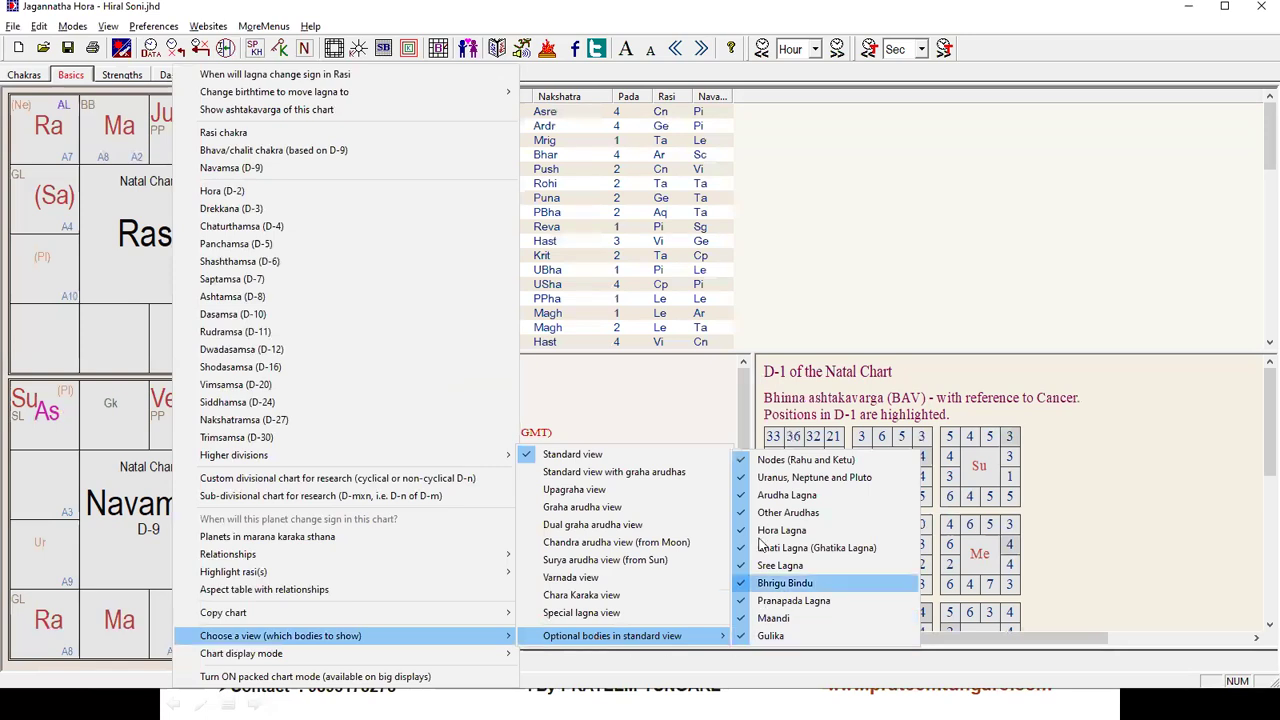
click(753, 478)
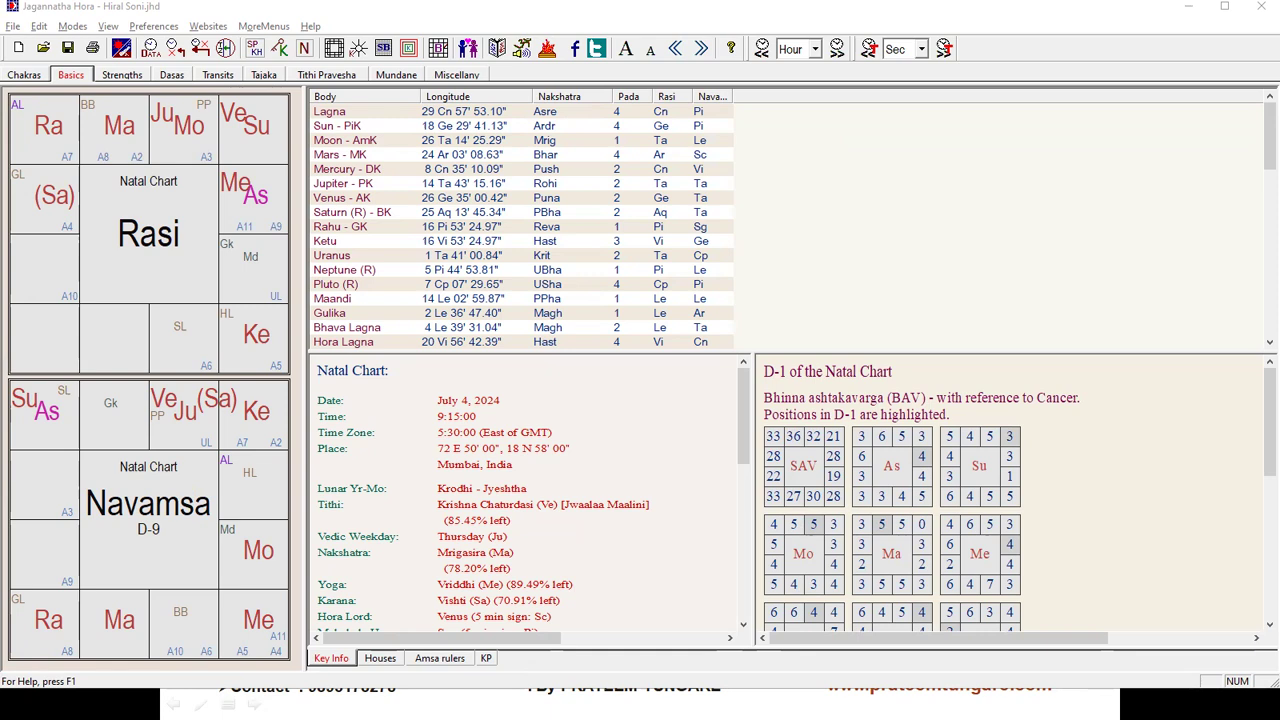
- Switch to the NIFTY chart in TradingView, maximize its window and expand the daily chart to fill the layout
key(alt+Tab)
key(alt+Tab)
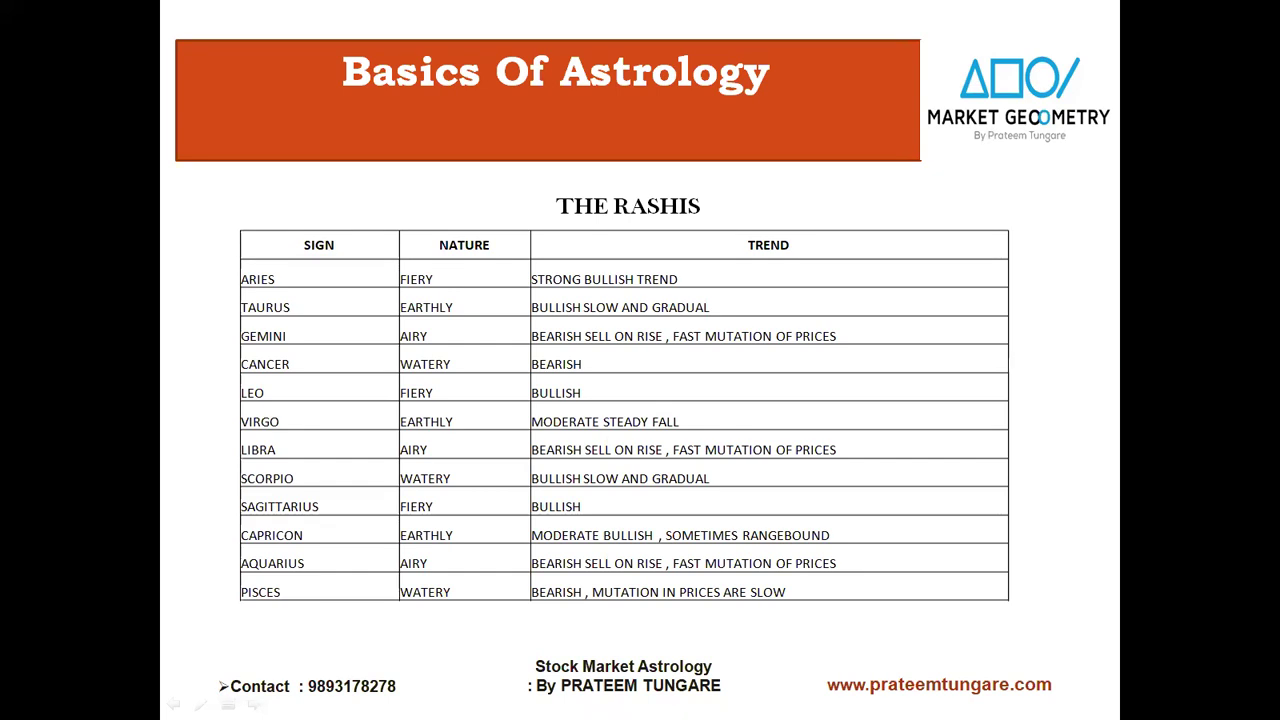
key(alt+Tab)
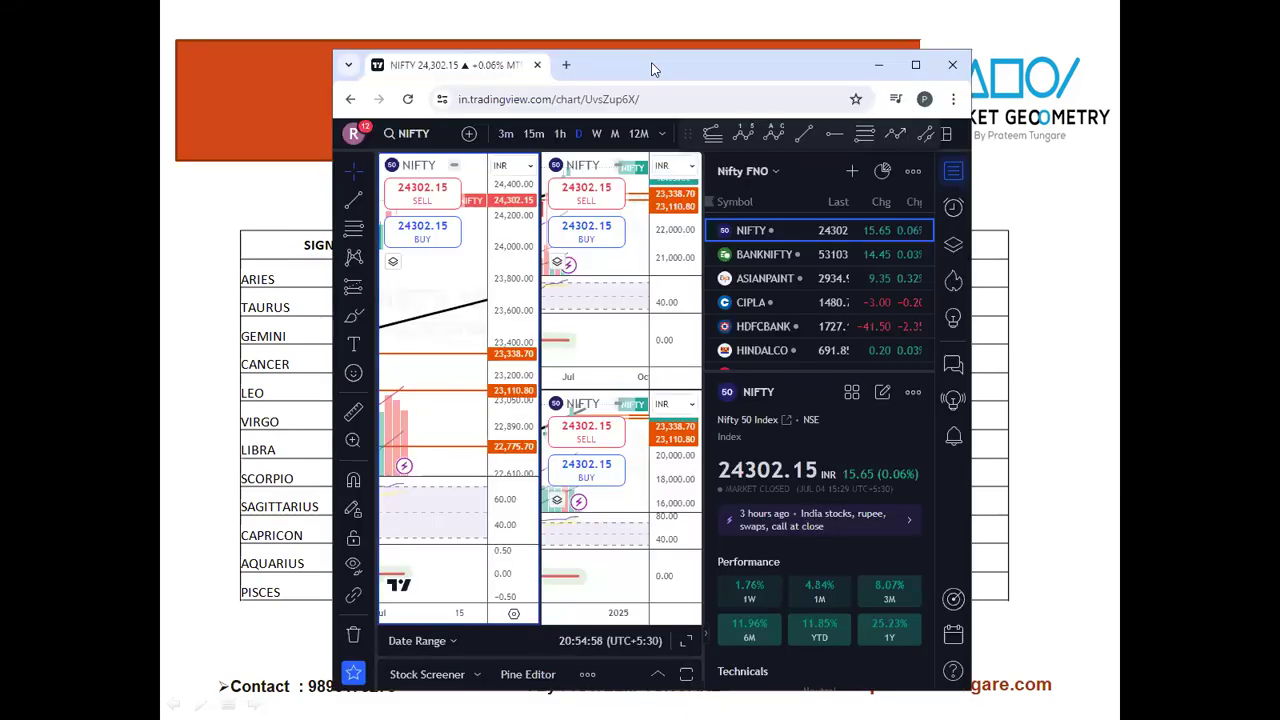
double_click(652, 68)
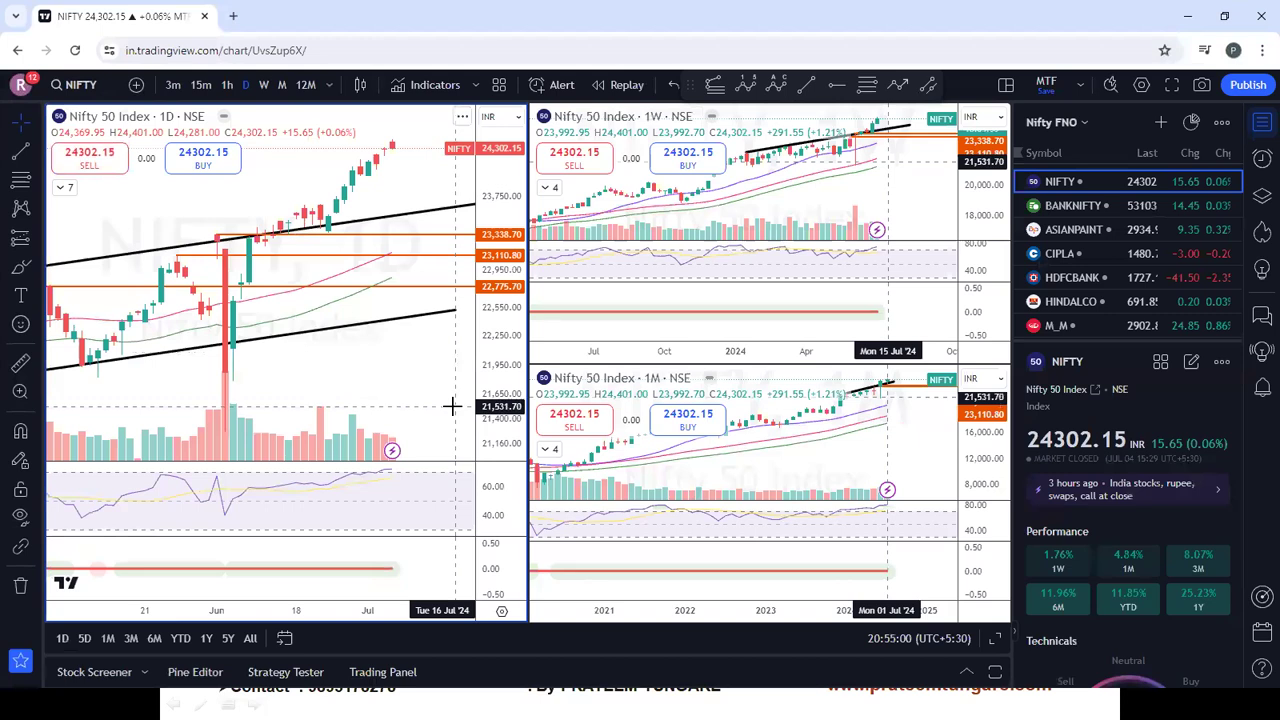
click(995, 640)
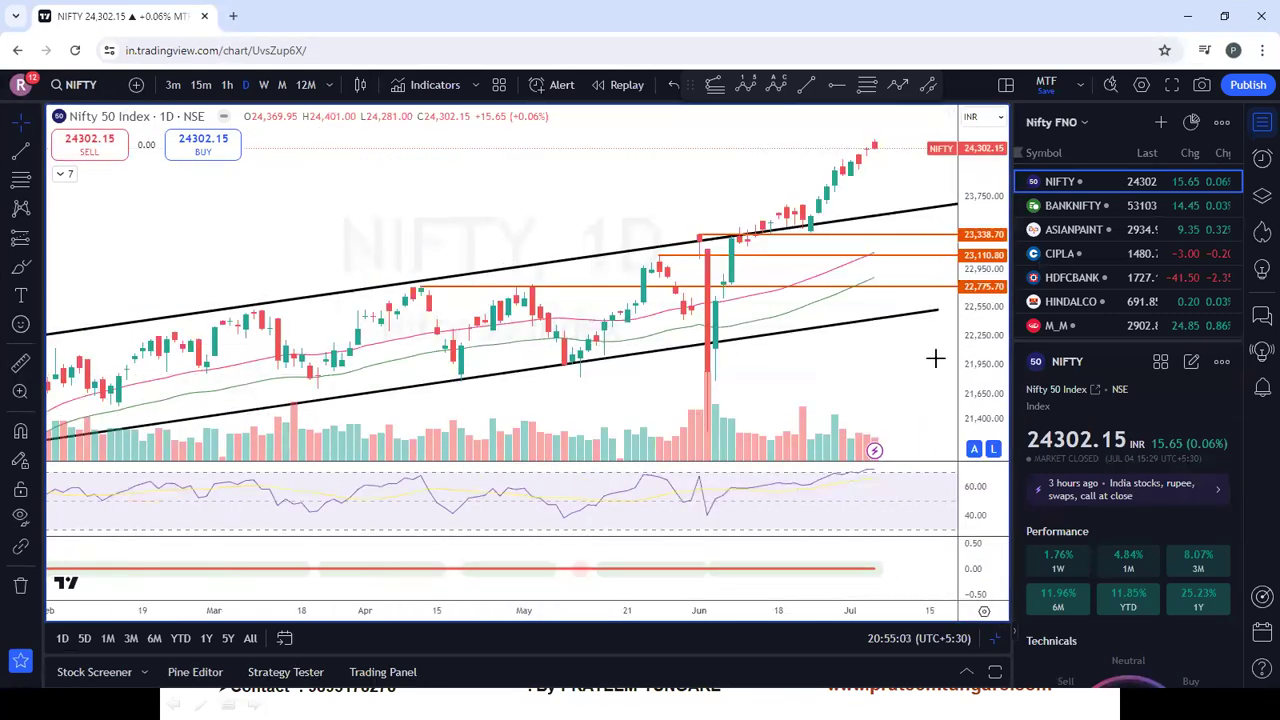
- Enlarge the daily NIFTY price pane to hide the indicator panes, and hide all drawings on it
double_click(903, 360)
click(20, 515)
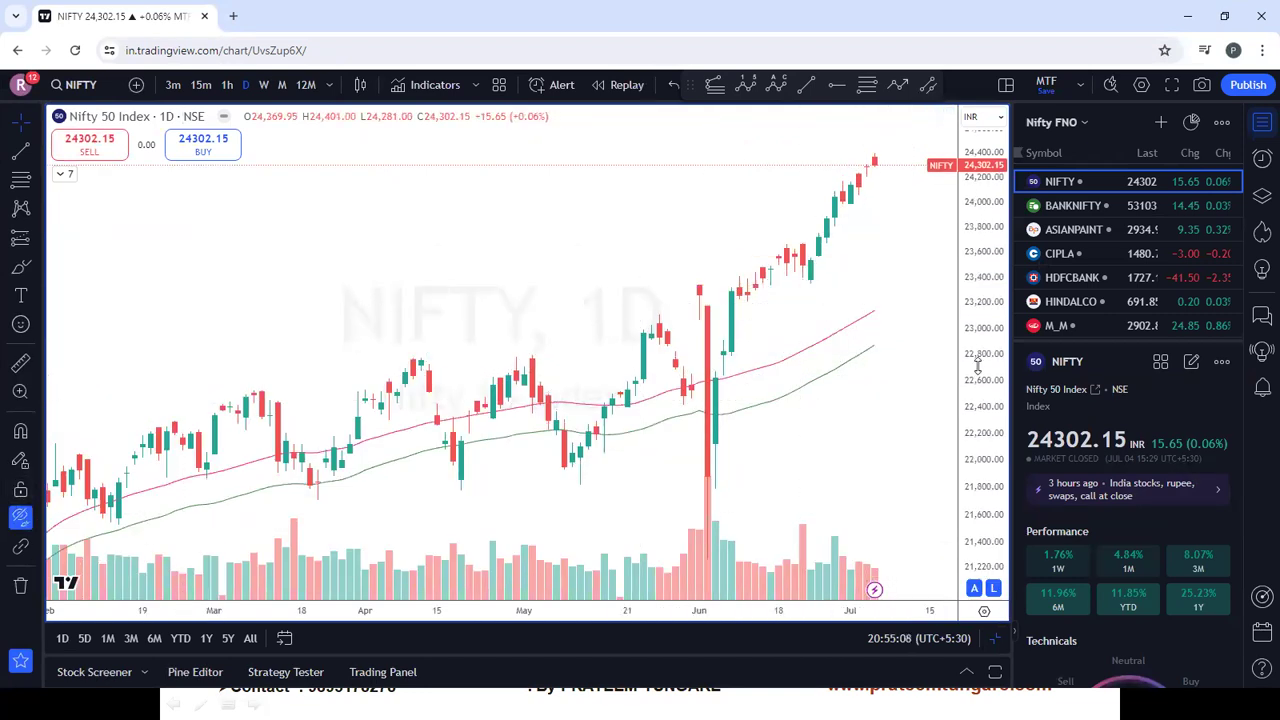
drag(978, 368, 920, 300)
drag(903, 357, 903, 331)
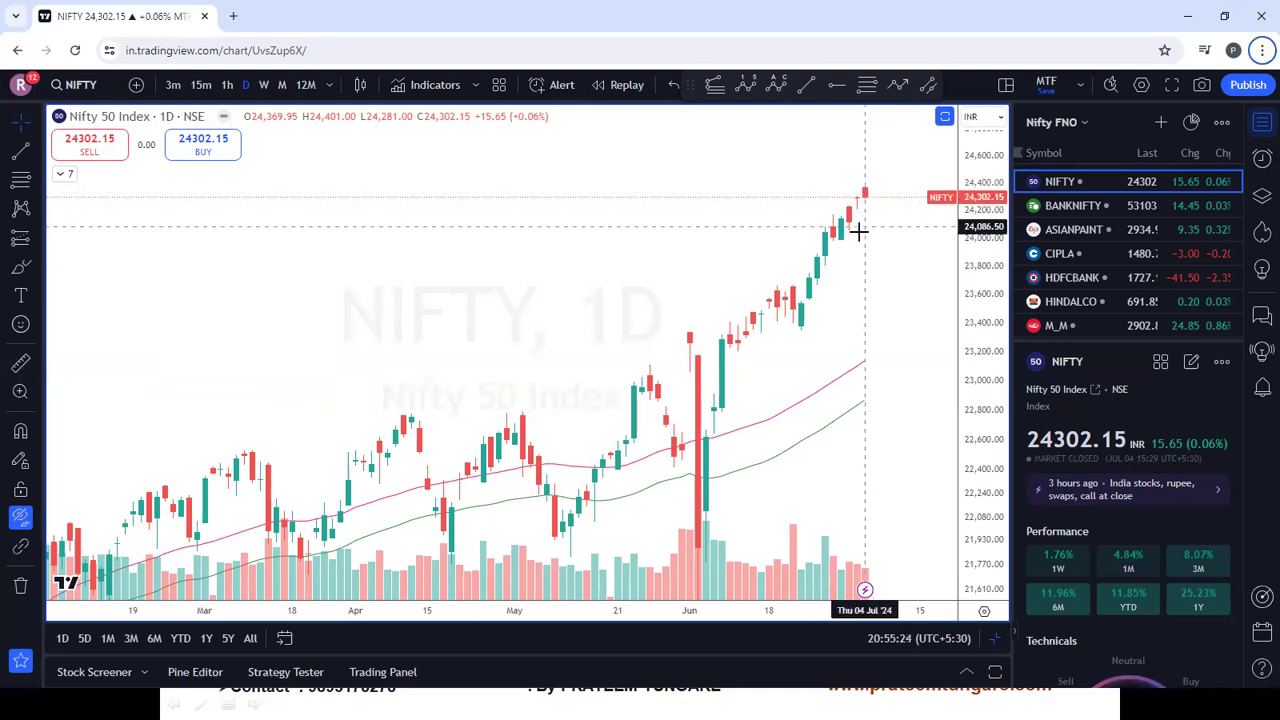
- Return to Jagannatha Hora and move the natal chart back by one day using a time step of Day
key(alt+Tab)
key(alt+Tab)
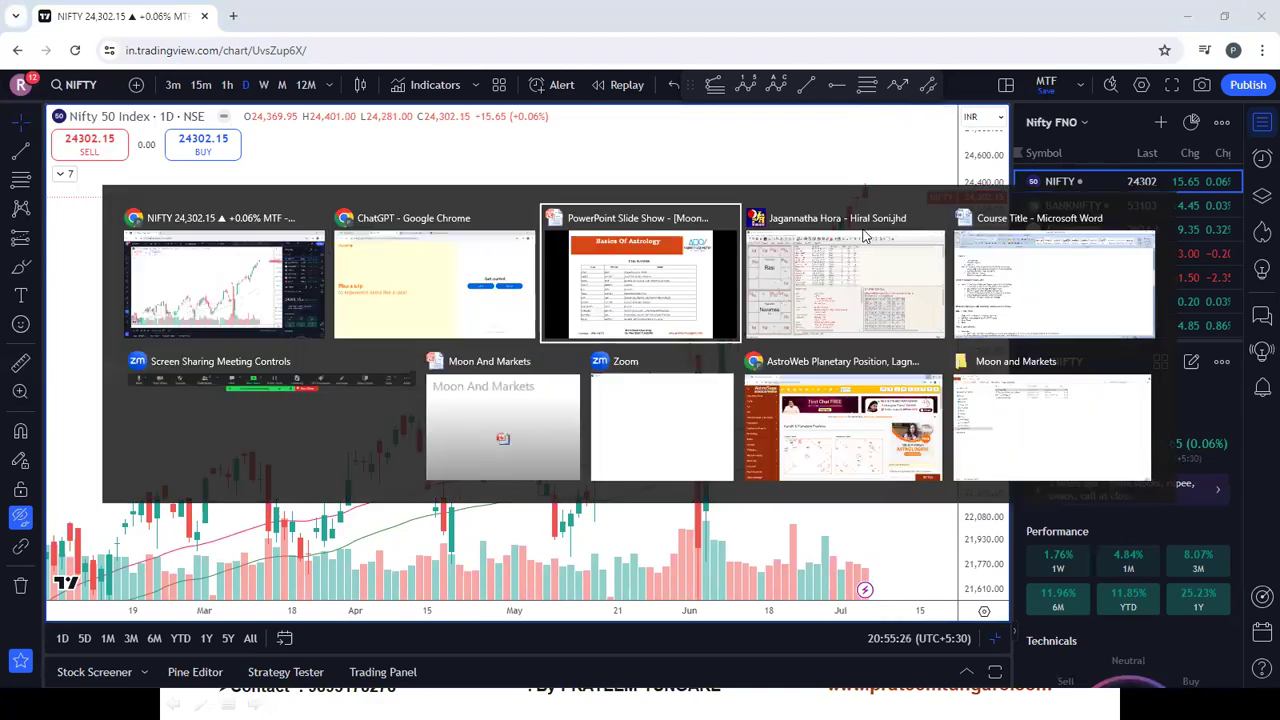
key(alt+Tab)
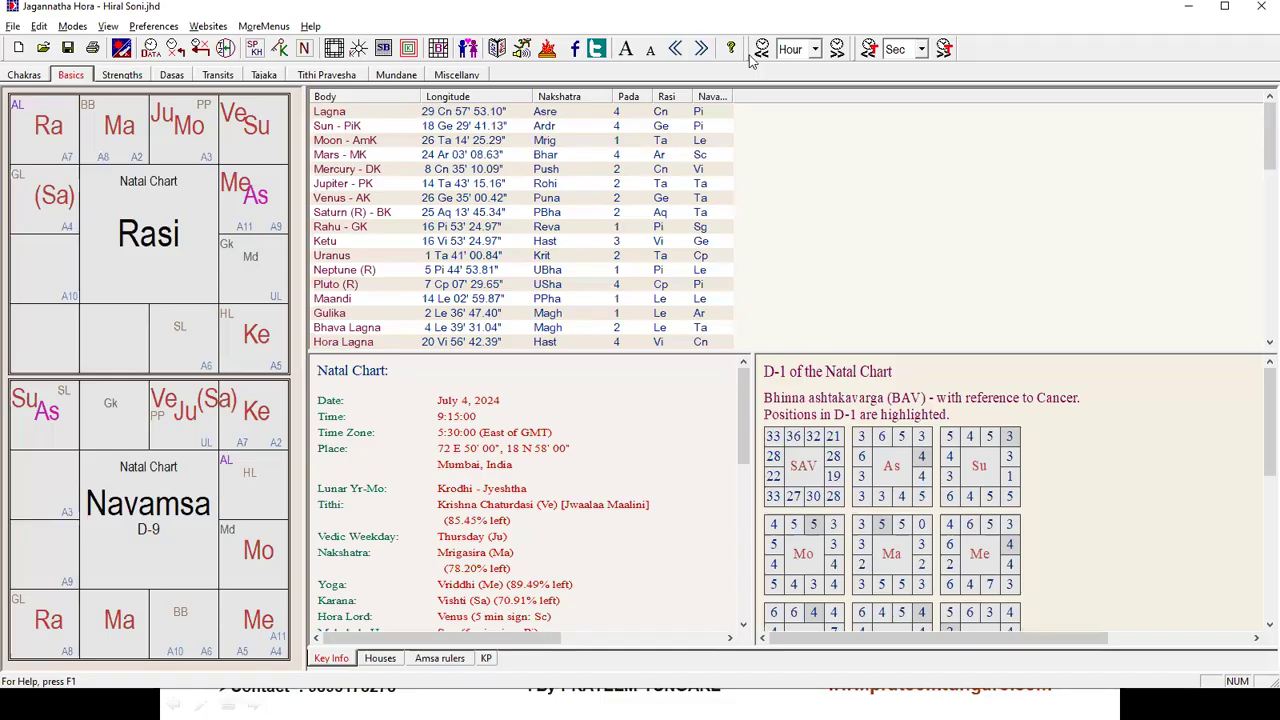
click(815, 49)
click(792, 134)
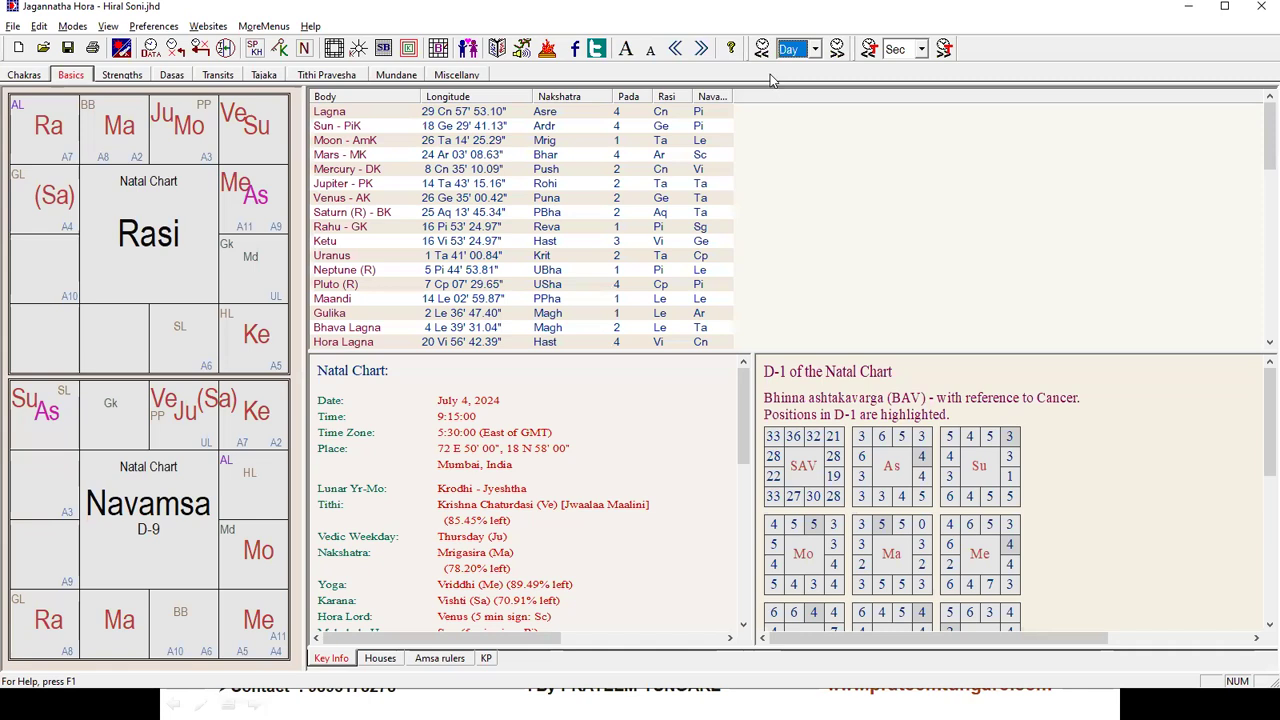
click(764, 56)
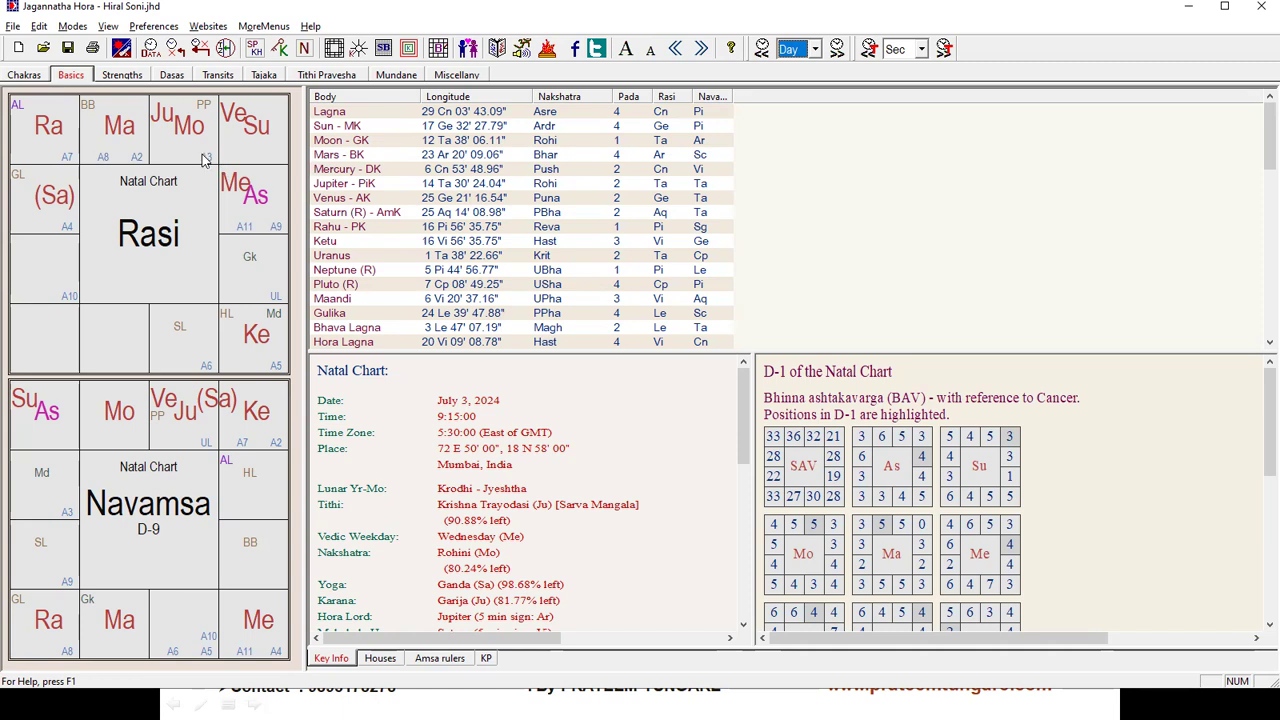
- Examine the latest daily NIFTY candles in TradingView and return to the Jagannatha Hora chart
key(alt+Tab)
key(alt+Tab)
key(alt+Tab)
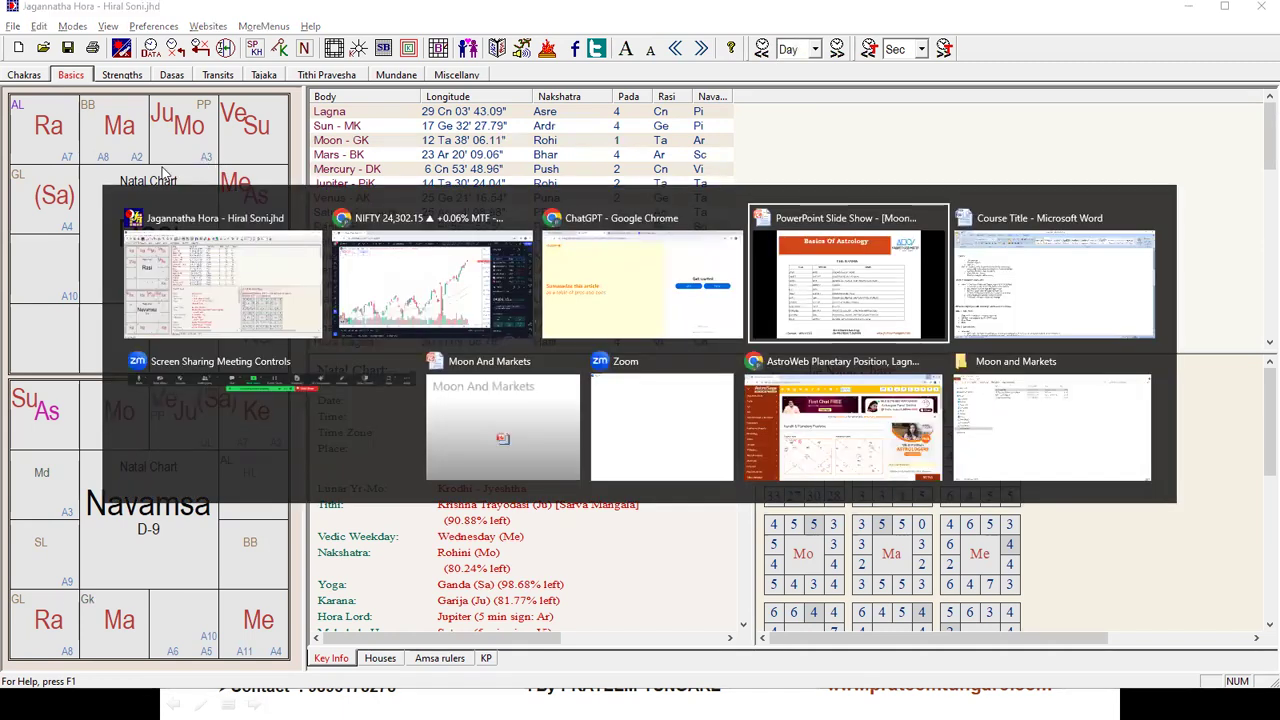
click(373, 257)
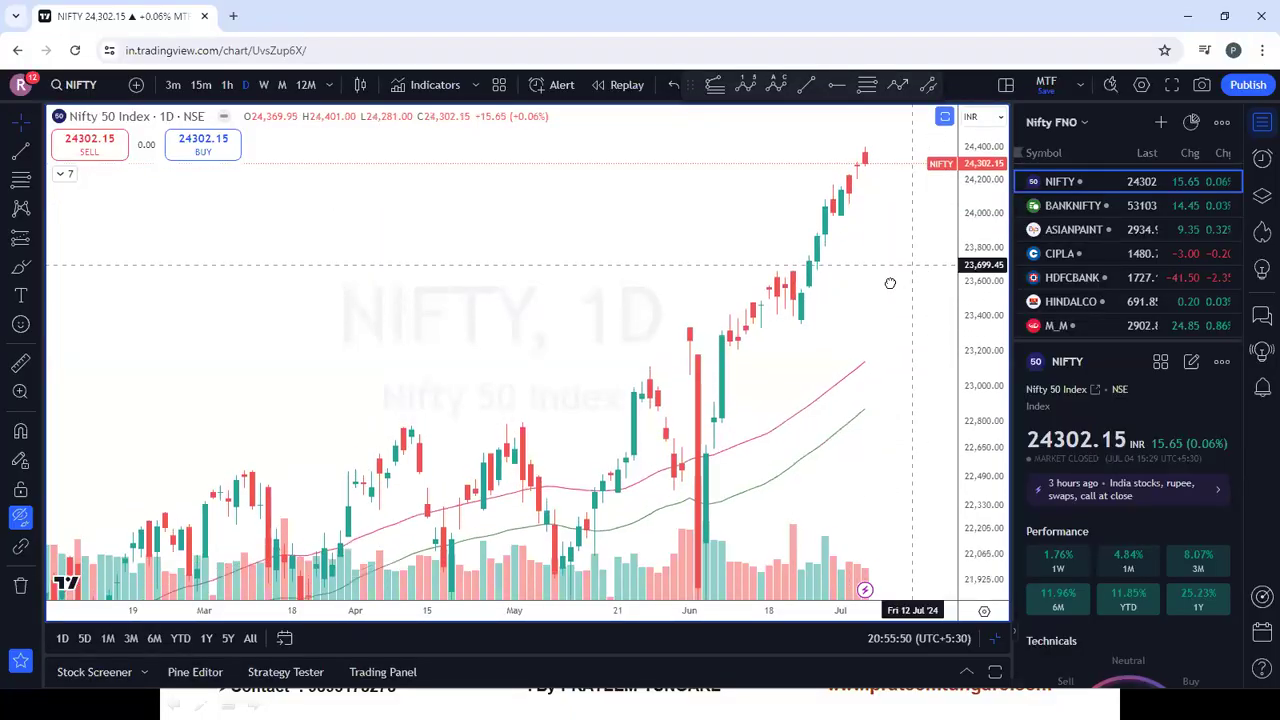
drag(889, 283, 804, 347)
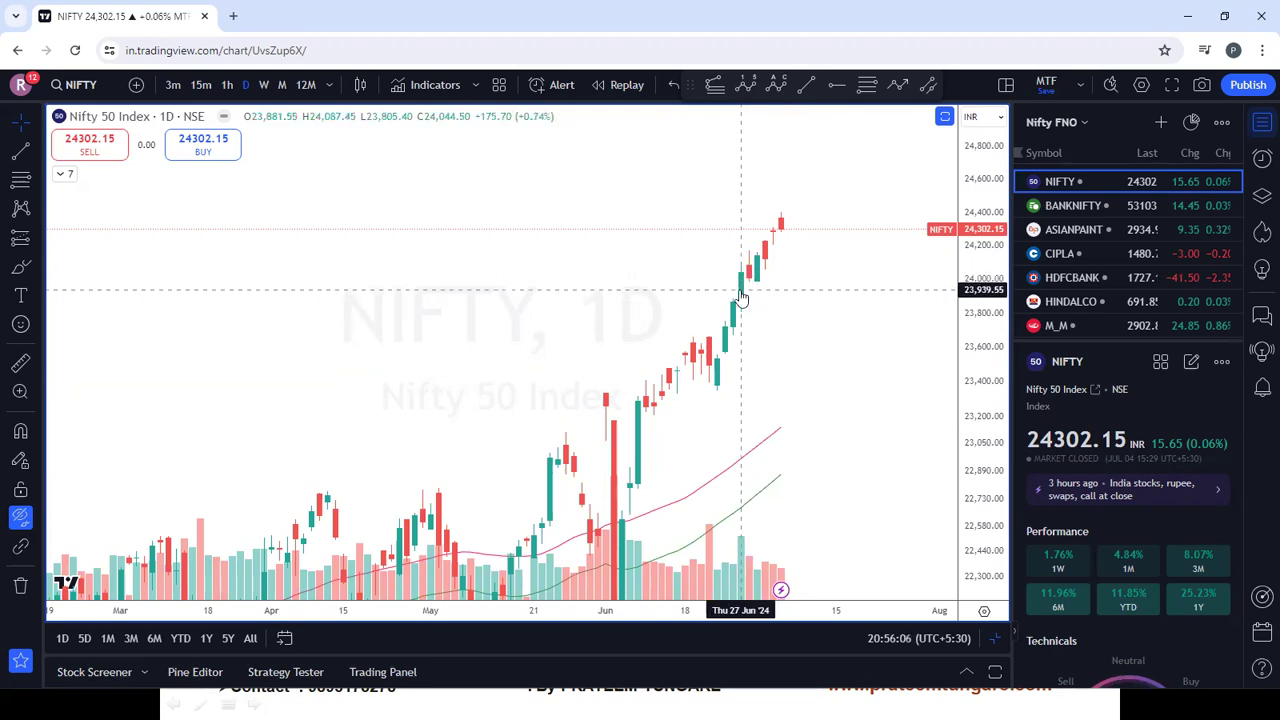
key(alt+Tab)
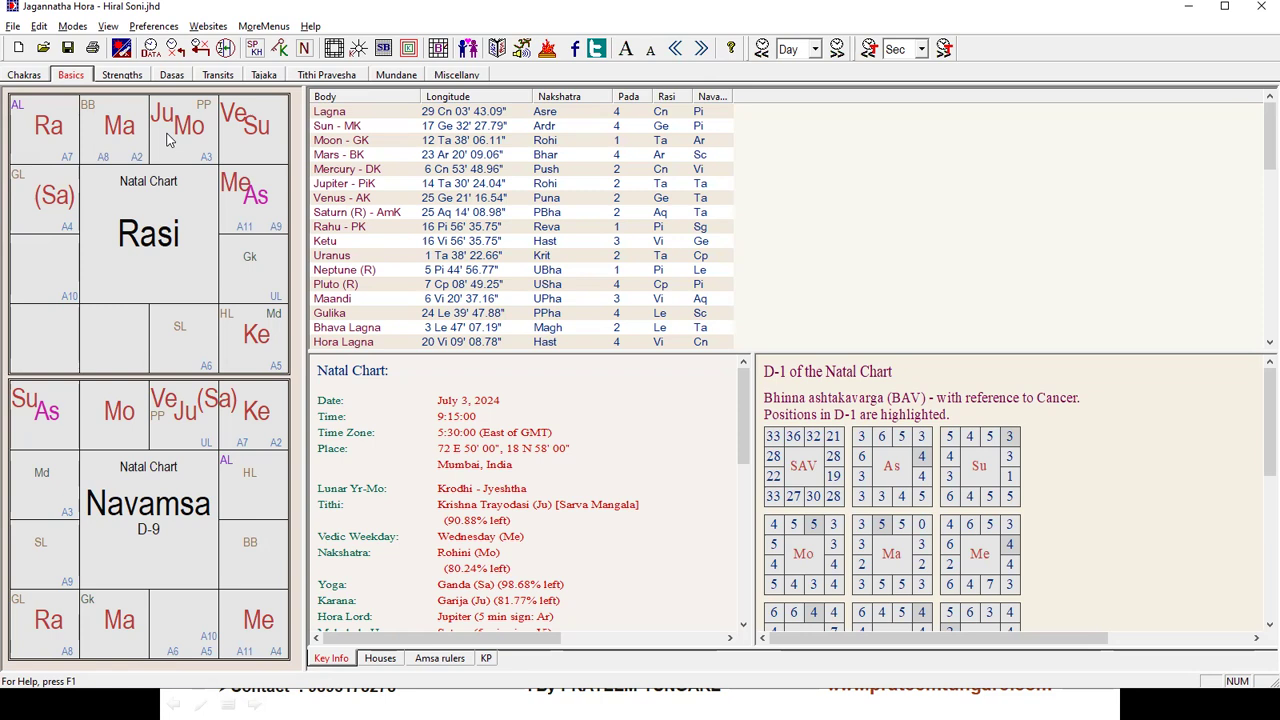
- Switch to the PowerPoint slide show and advance from the Rashis table to the Nakshatra Zodiac slide
key(alt+Tab)
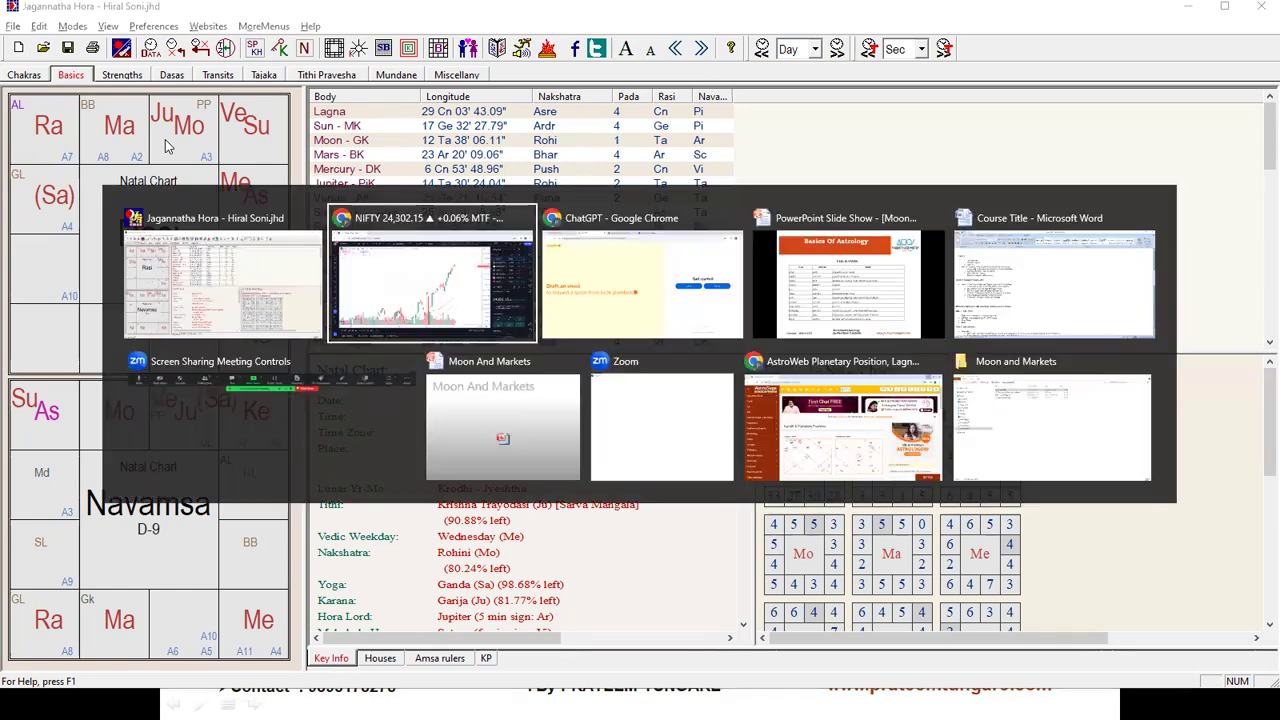
key(alt+Tab)
key(alt+Tab)
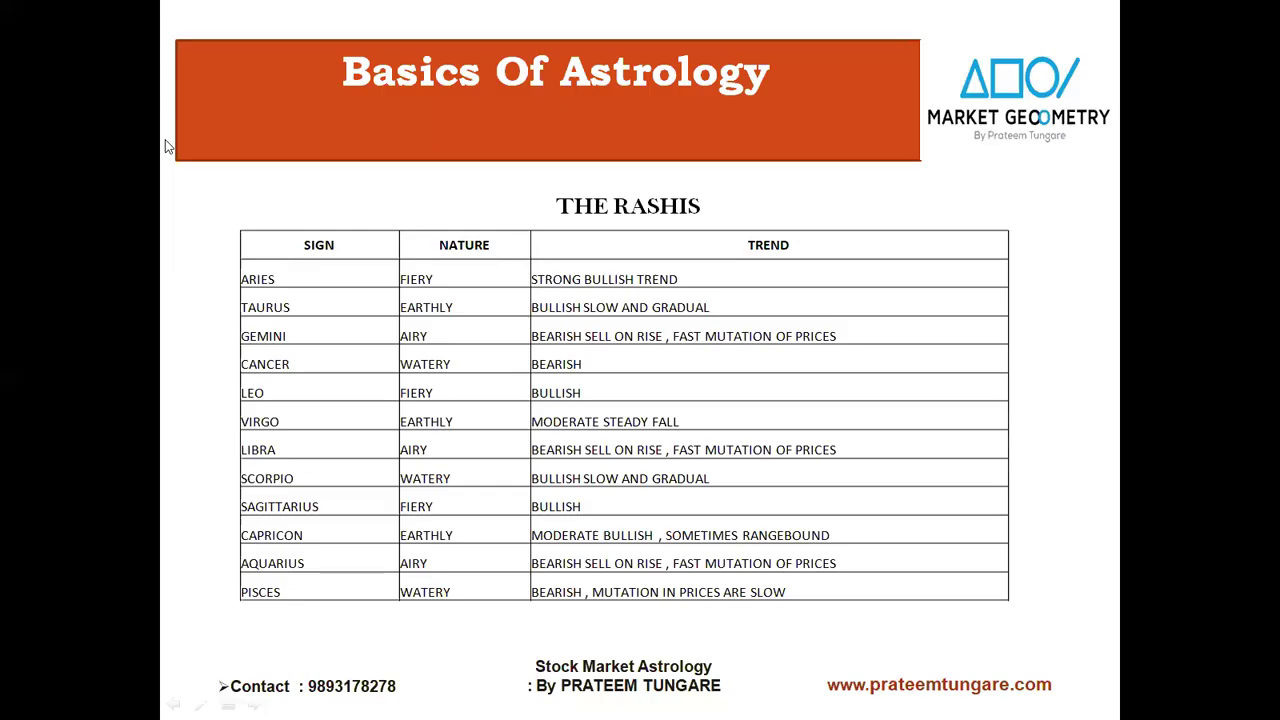
key(Right)
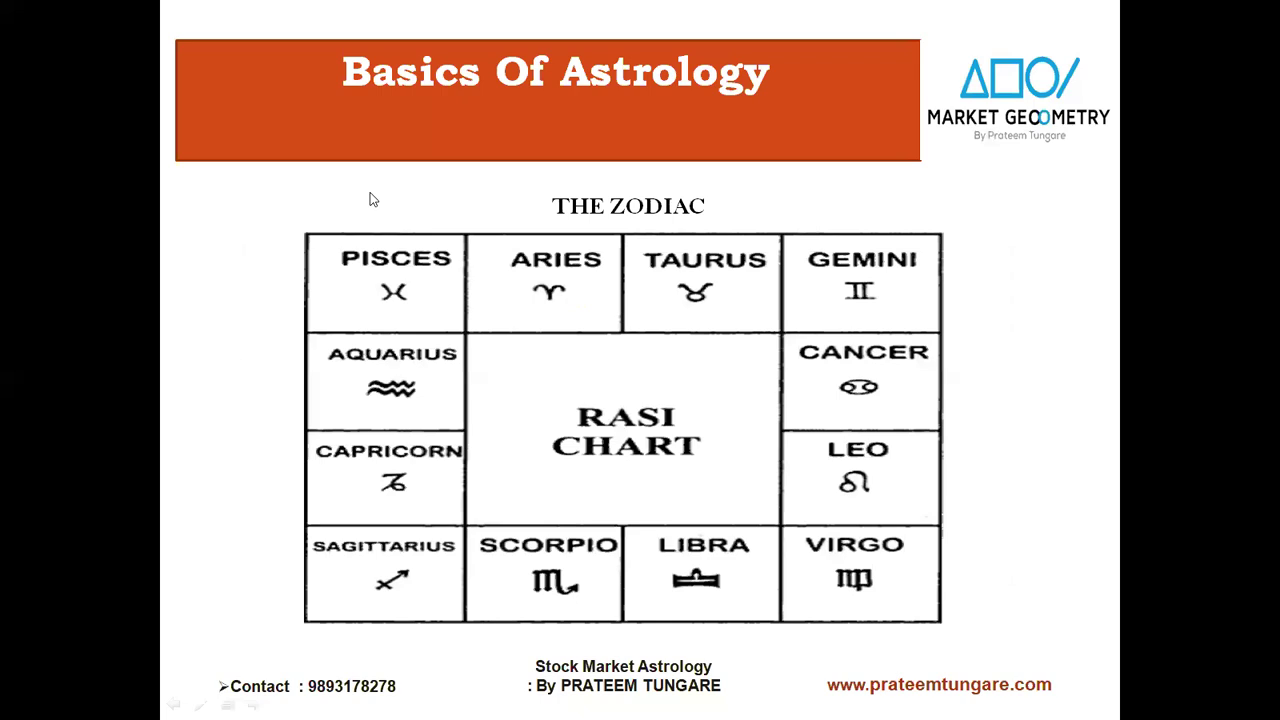
key(Right)
key(Right)
key(Right)
key(Right)
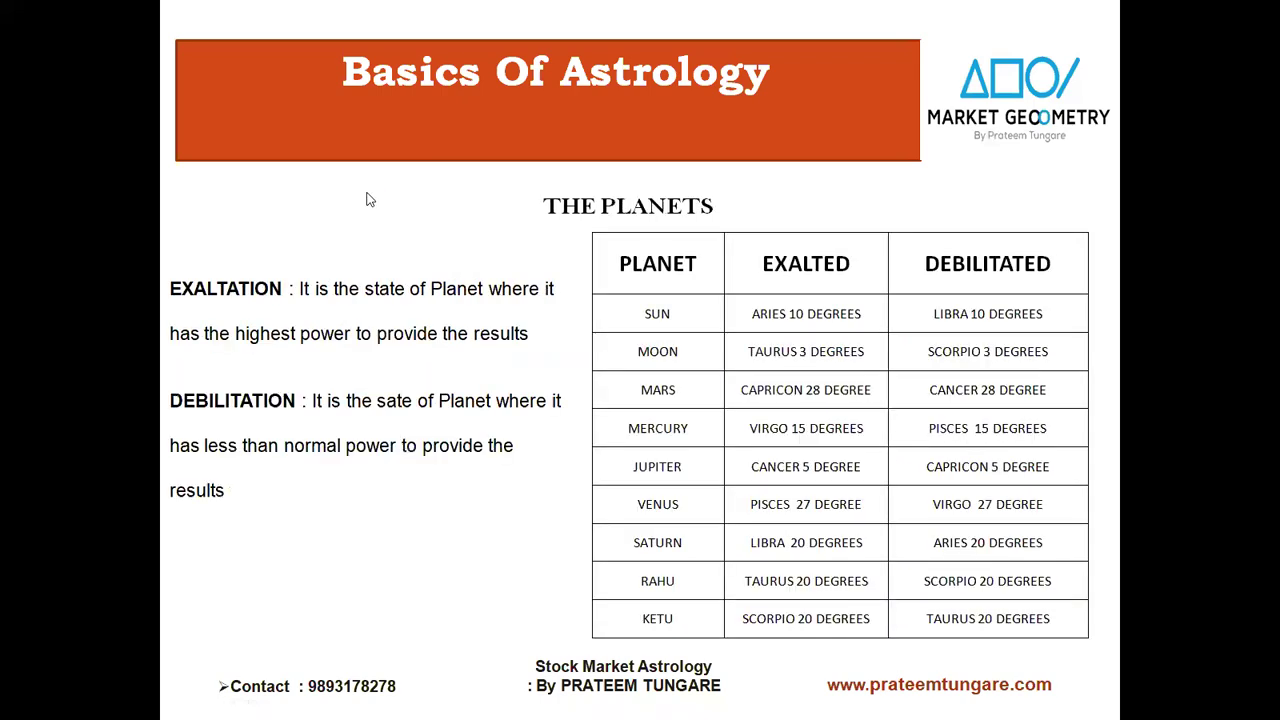
key(Right)
key(Right)
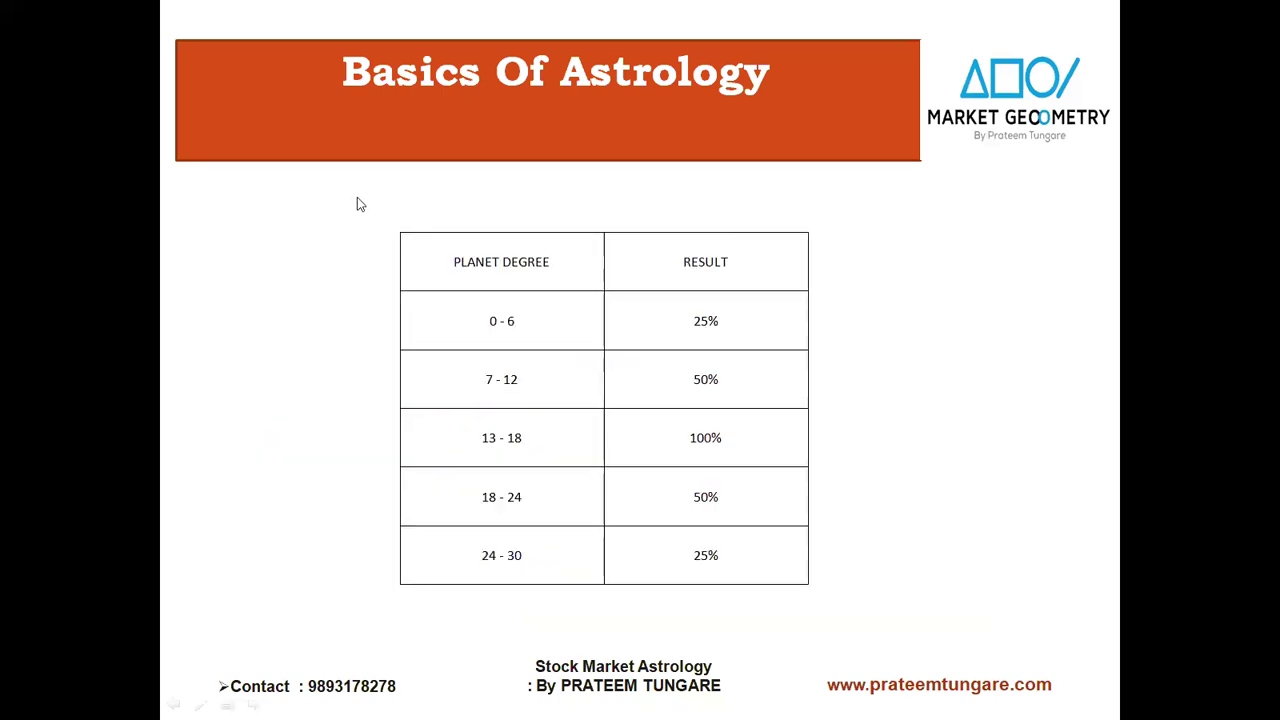
key(Right)
key(Right)
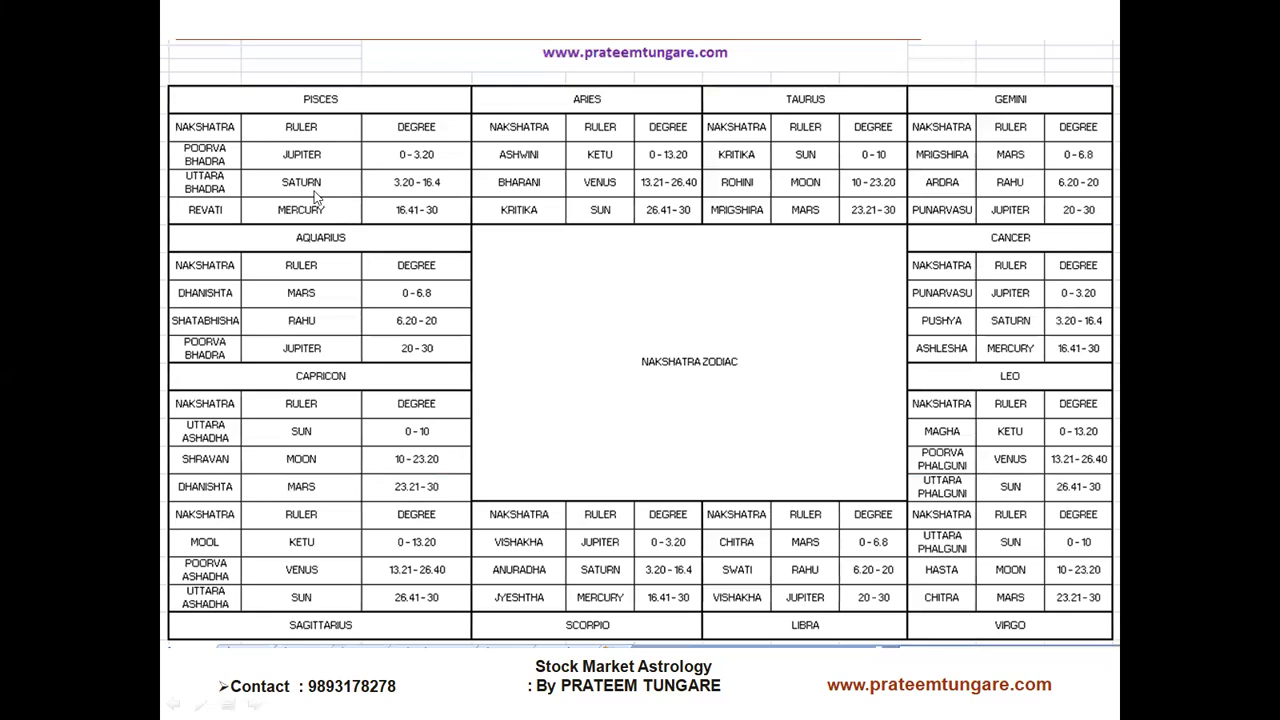